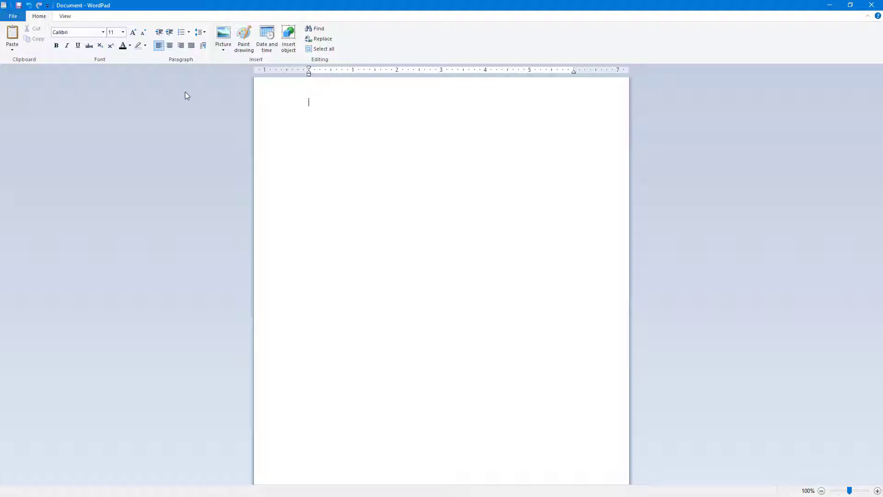
- Choose the 5.jpg skyscraper photo from Dropbox > Images in the Select Picture dialog
{"action": "left_click", "coordinate": [223, 49]}
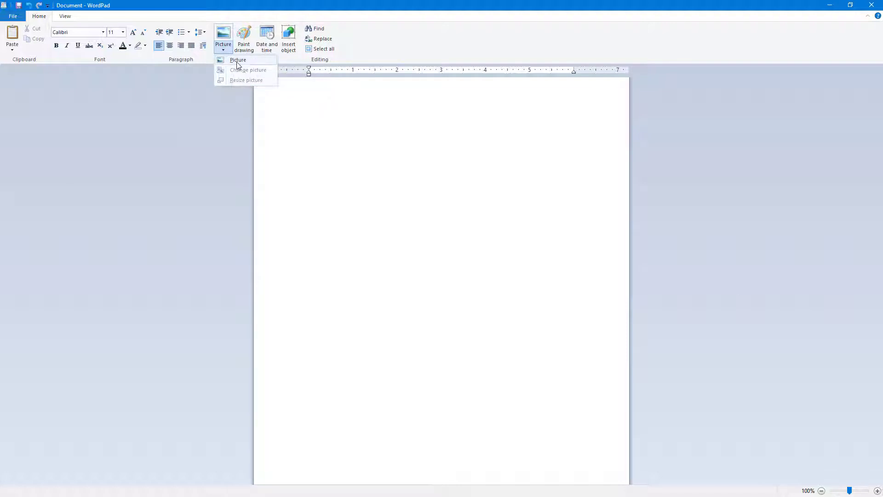
{"action": "left_click", "coordinate": [272, 107]}
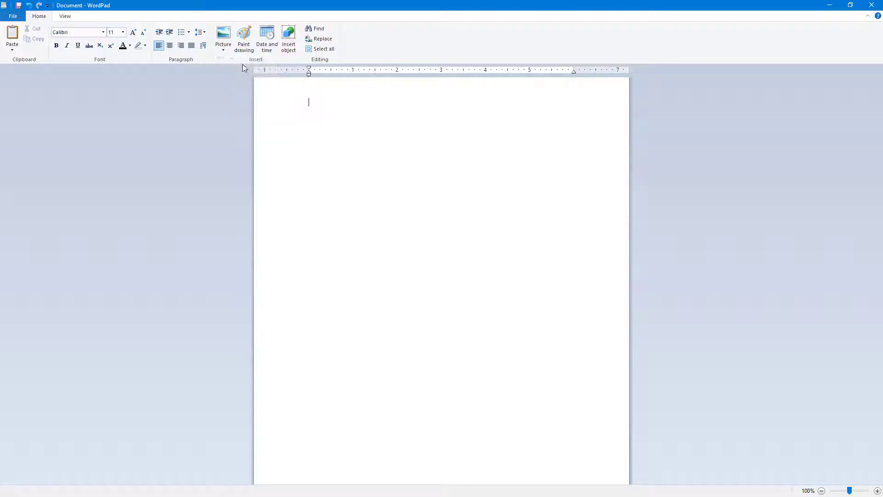
{"action": "left_click", "coordinate": [225, 34]}
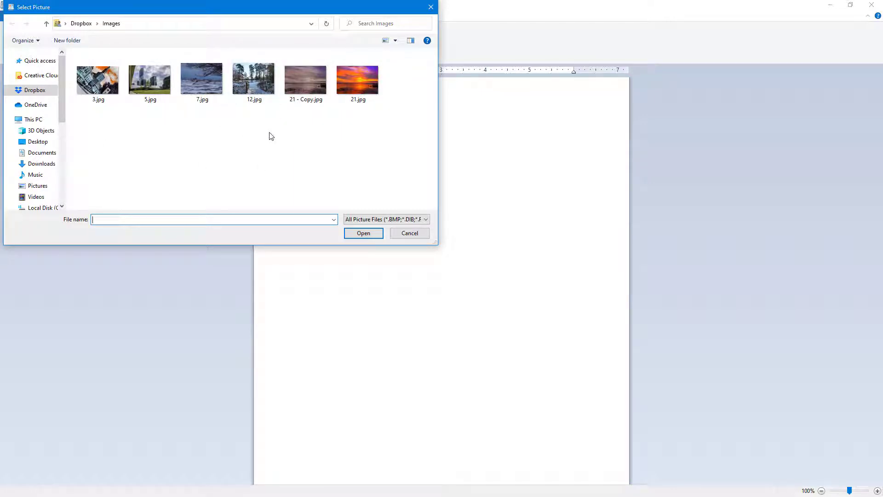
{"action": "left_click", "coordinate": [373, 219]}
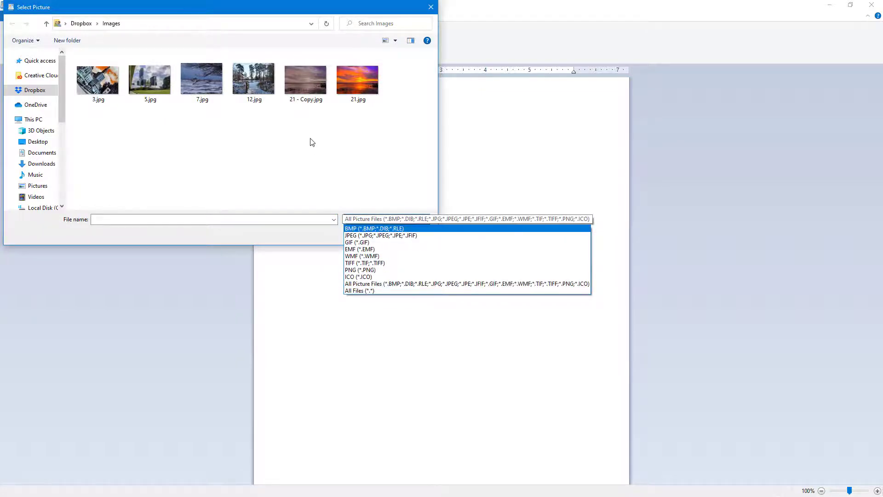
{"action": "left_click", "coordinate": [321, 143]}
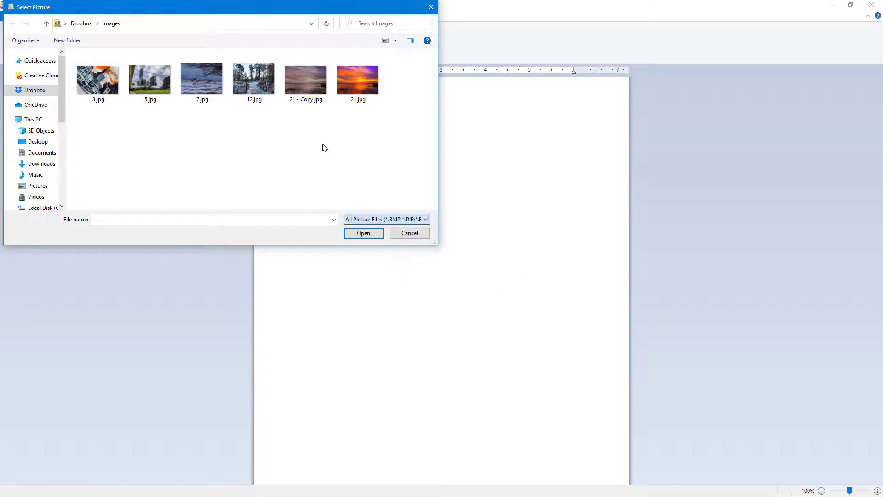
{"action": "left_click", "coordinate": [151, 83]}
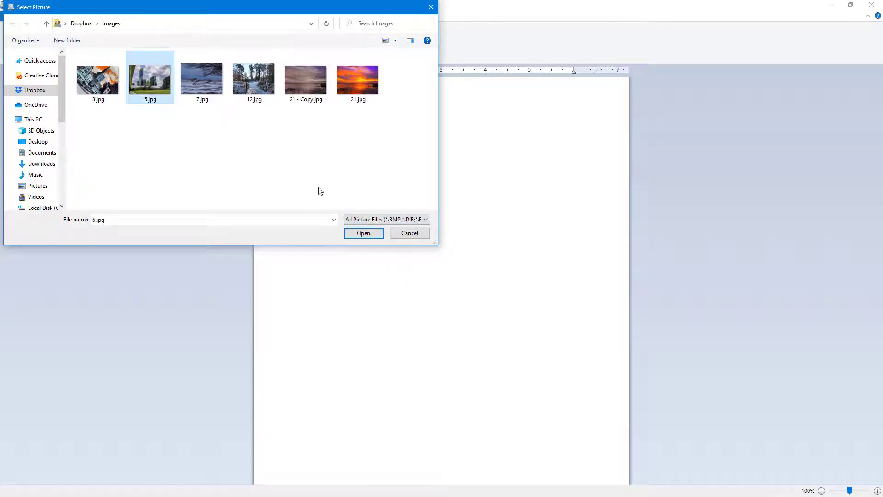
- Insert the 5.jpg photo, then shrink it by dragging its corner handles inward
{"action": "left_click", "coordinate": [363, 234]}
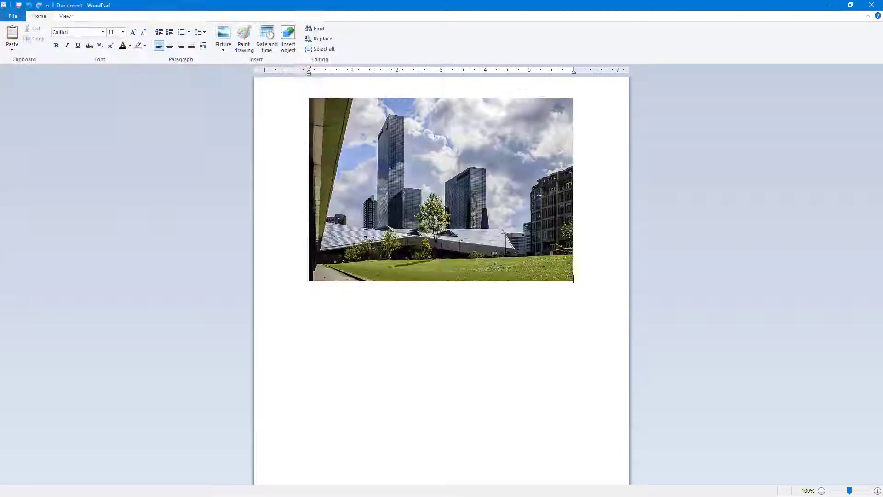
{"action": "left_click", "coordinate": [514, 323]}
{"action": "left_click", "coordinate": [498, 152]}
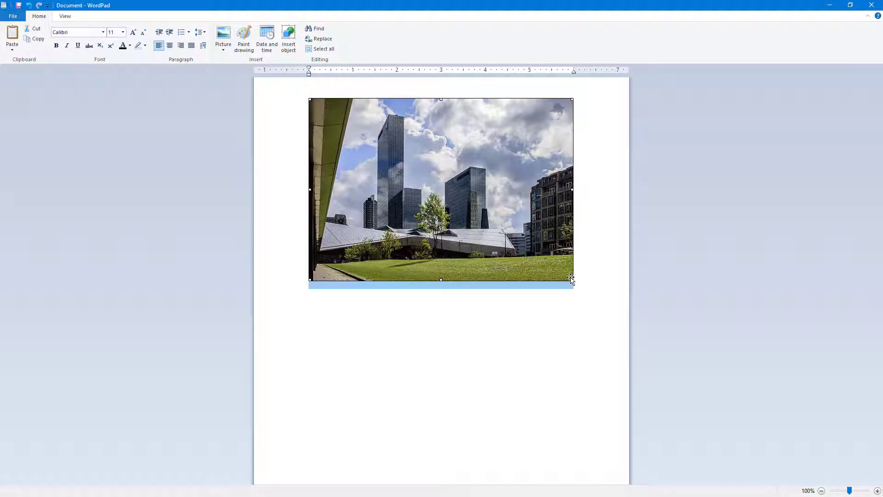
{"action": "left_click_drag", "start_coordinate": [572, 278], "coordinate": [545, 261]}
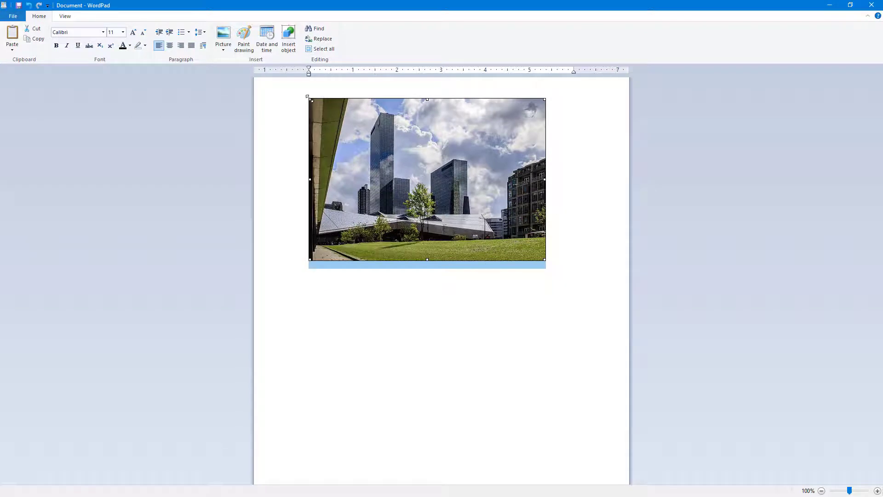
{"action": "left_click_drag", "start_coordinate": [310, 100], "coordinate": [324, 111]}
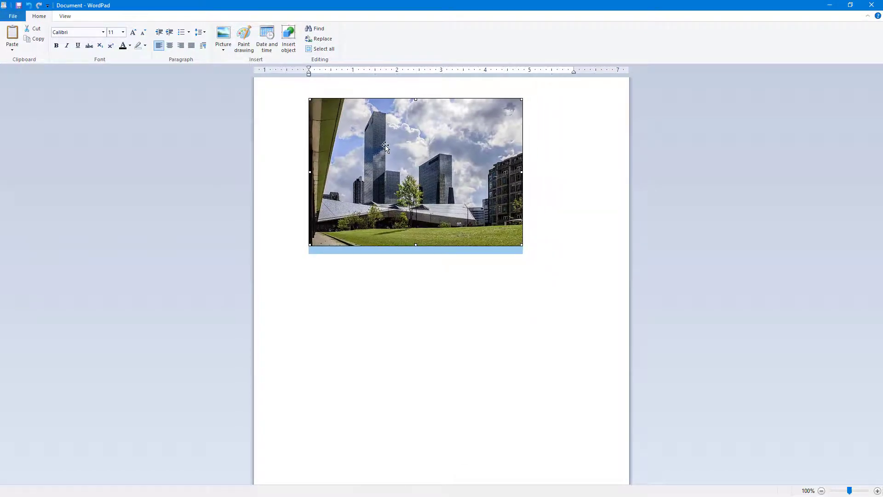
- Resize the skyscraper photo to 25% with Lock Aspect Ratio on
{"action": "right_click", "coordinate": [384, 143]}
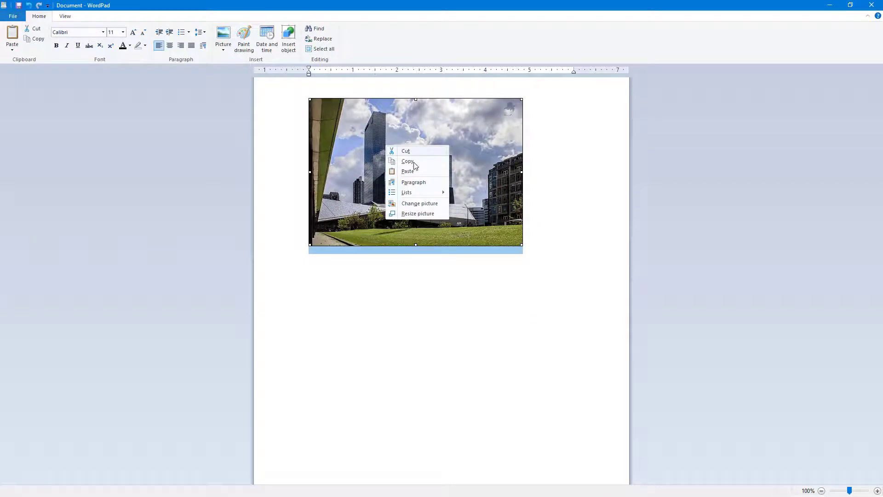
{"action": "left_click", "coordinate": [417, 213]}
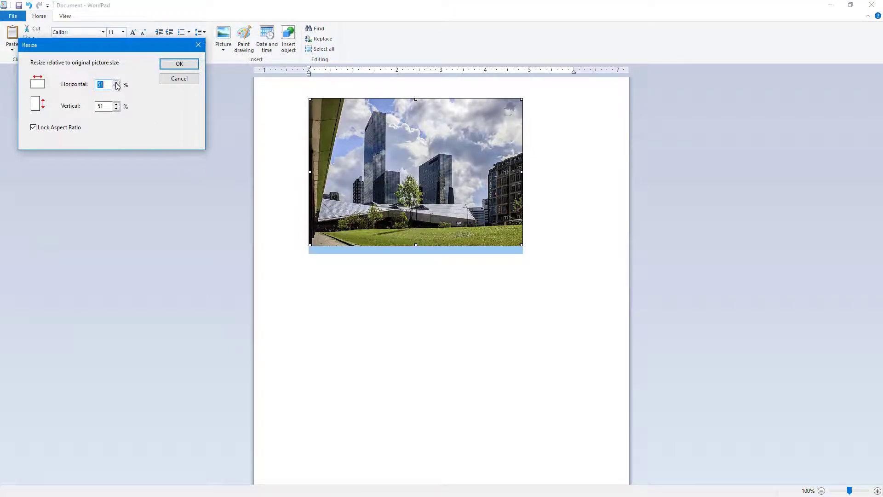
{"action": "type", "text": "25"}
{"action": "left_click", "coordinate": [104, 106]}
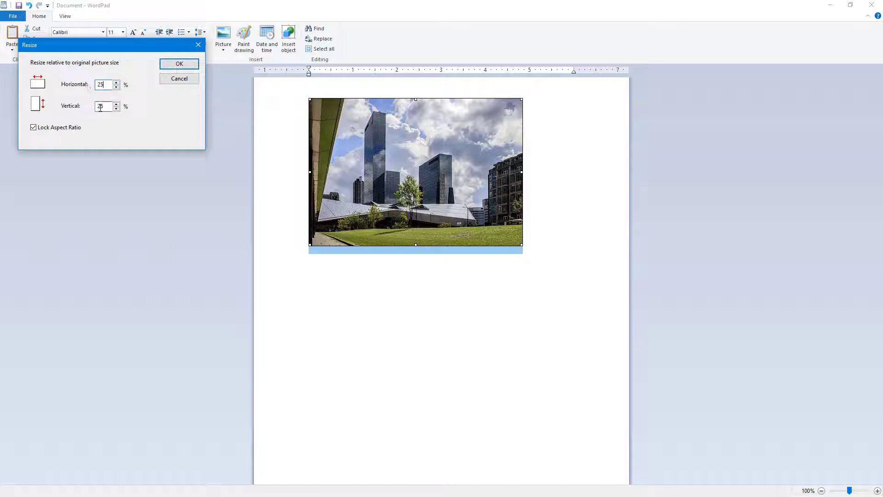
{"action": "left_click", "coordinate": [179, 63]}
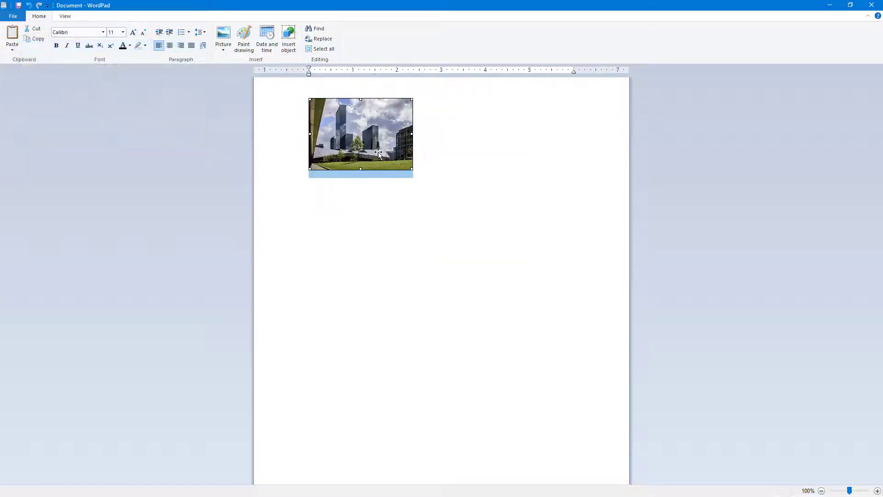
- Unlock the aspect ratio and set the photo's vertical size to 50%, leaving width at 25%
{"action": "right_click", "coordinate": [370, 129]}
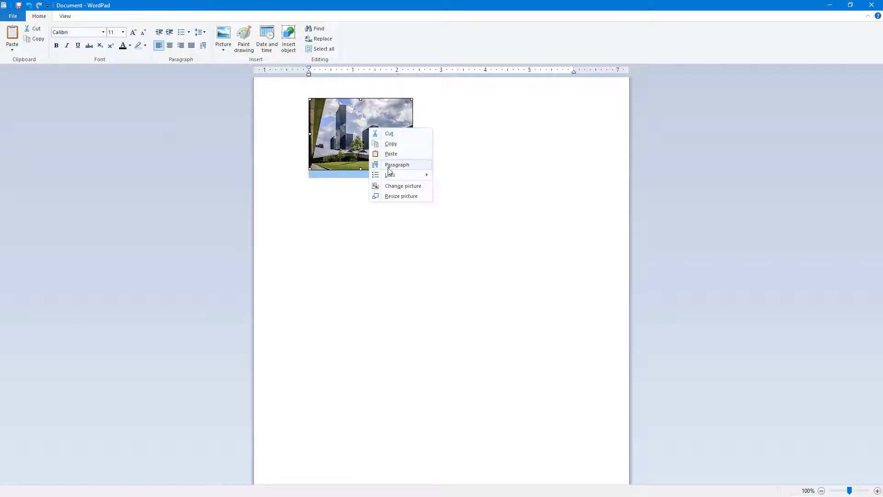
{"action": "left_click", "coordinate": [401, 196]}
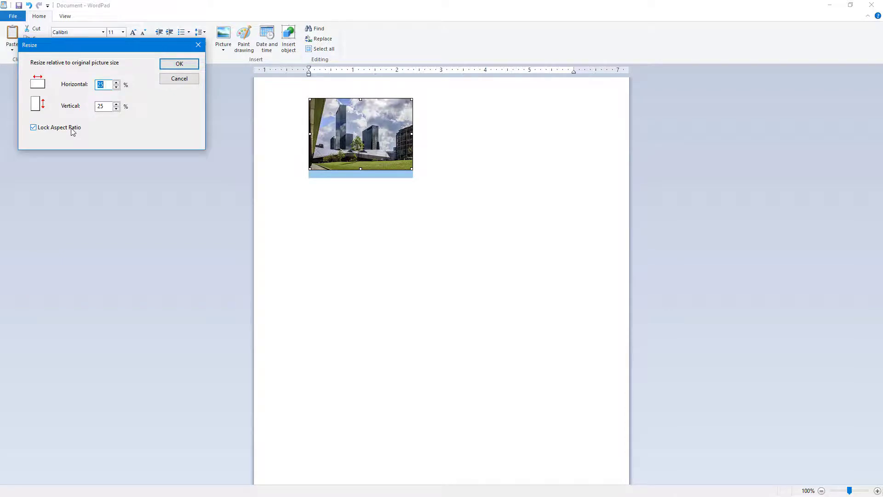
{"action": "left_click", "coordinate": [72, 131]}
{"action": "double_click", "coordinate": [101, 106]}
{"action": "type", "text": "50"}
{"action": "left_click", "coordinate": [180, 64]}
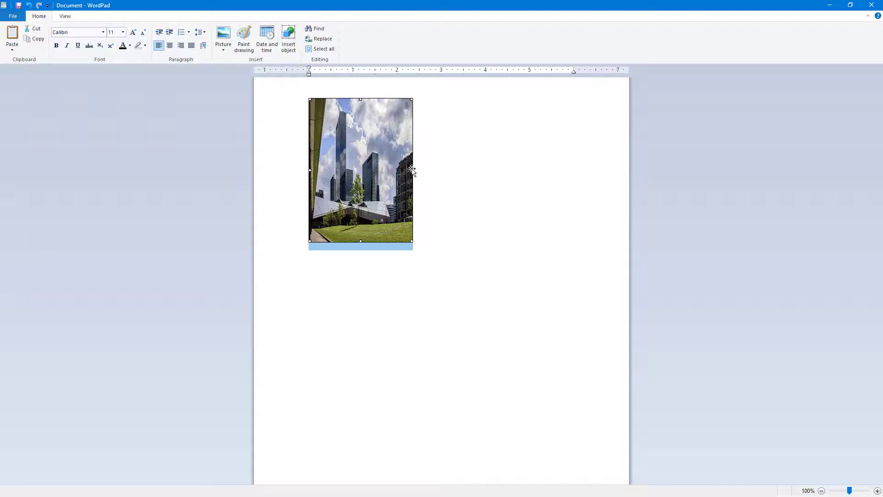
- Drag the photo's right, bottom and corner handles into a wide landscape shape
{"action": "left_click_drag", "start_coordinate": [414, 170], "coordinate": [569, 170]}
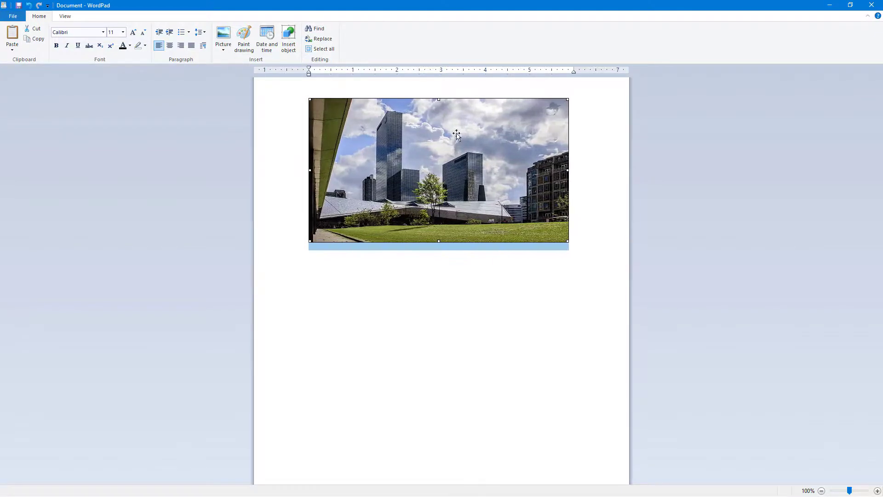
{"action": "left_click_drag", "start_coordinate": [439, 240], "coordinate": [437, 198]}
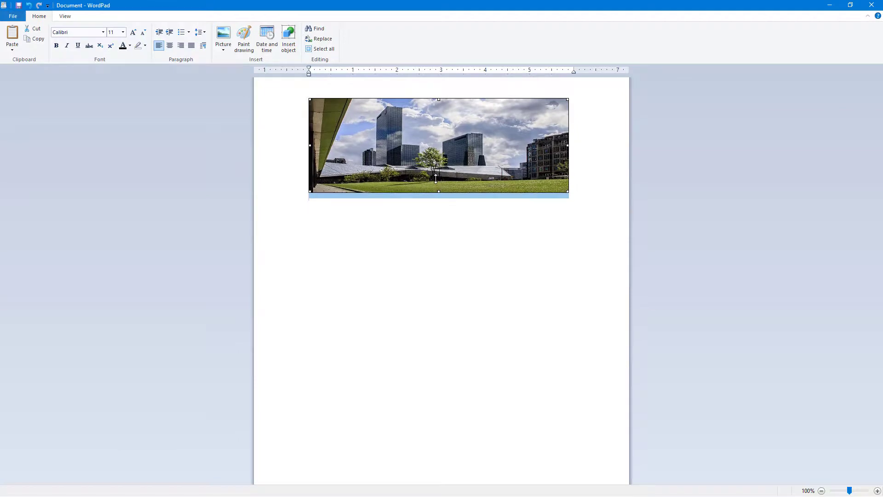
{"action": "left_click_drag", "start_coordinate": [437, 200], "coordinate": [438, 223]}
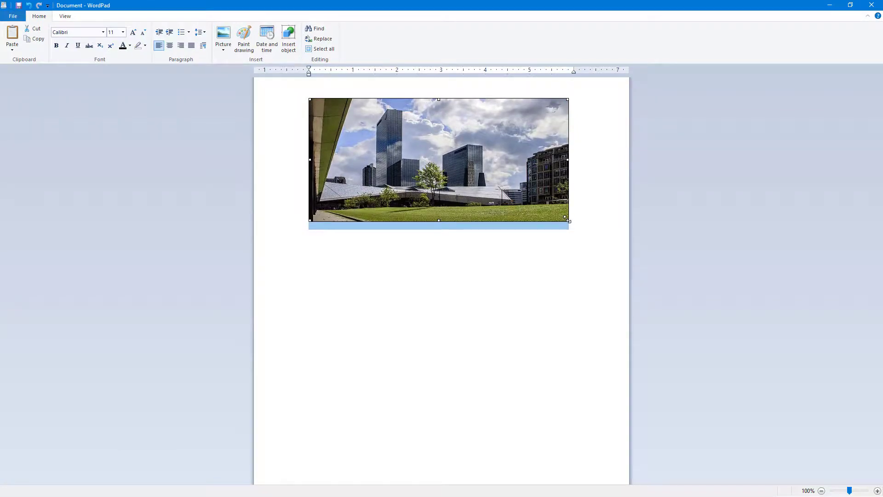
{"action": "left_click_drag", "start_coordinate": [567, 219], "coordinate": [553, 216]}
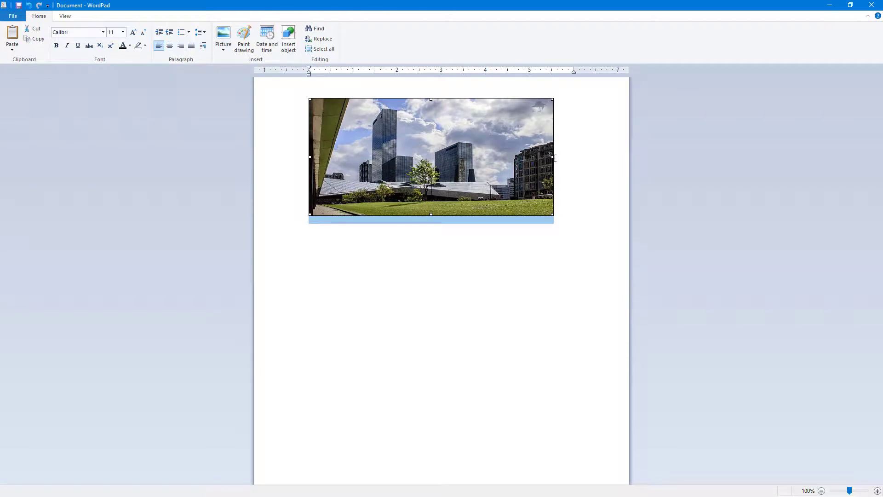
{"action": "left_click_drag", "start_coordinate": [554, 159], "coordinate": [567, 168]}
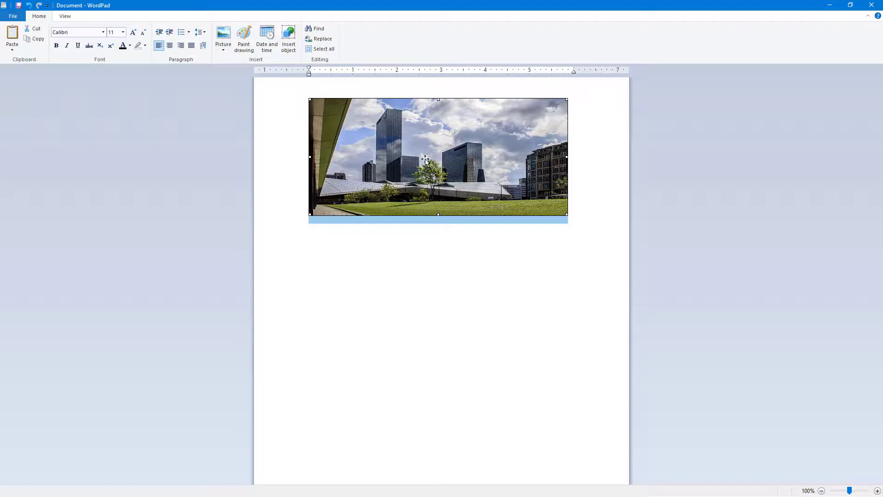
- Swap the photo for the sunset image 21.jpg using Change picture, then select it
{"action": "left_click", "coordinate": [224, 54]}
{"action": "left_click", "coordinate": [241, 71]}
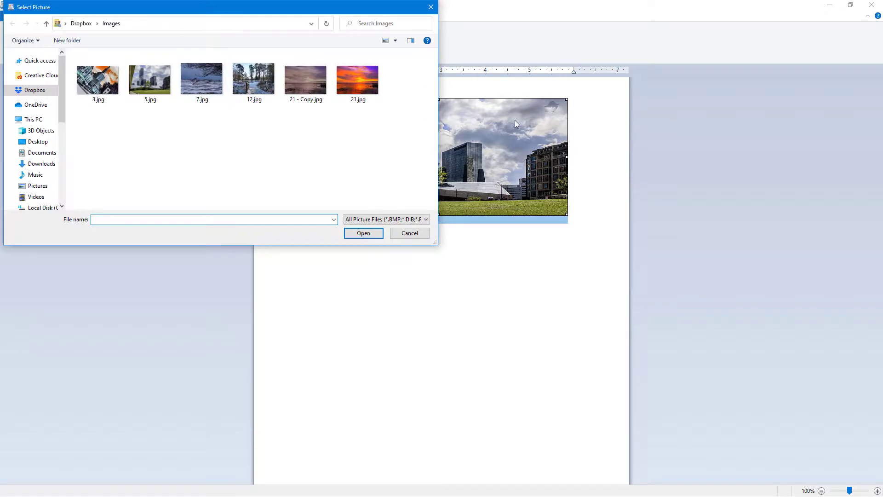
{"action": "left_click", "coordinate": [357, 79]}
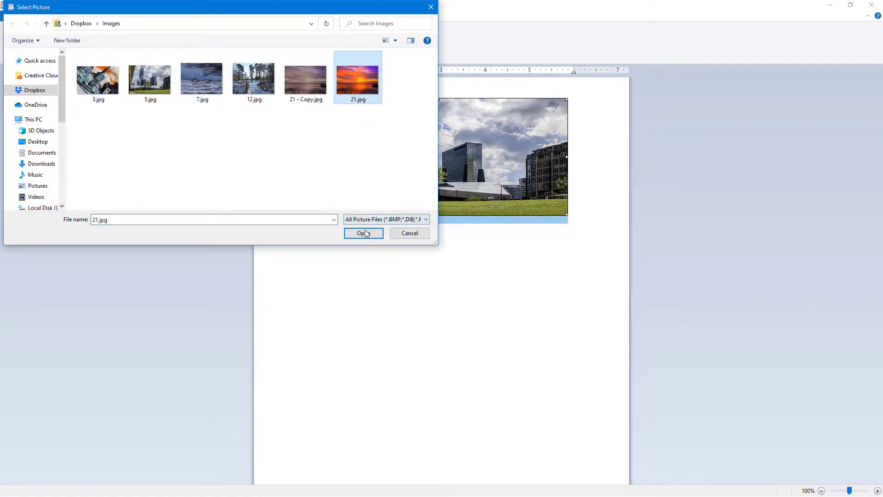
{"action": "left_click", "coordinate": [362, 233]}
{"action": "left_click", "coordinate": [379, 192]}
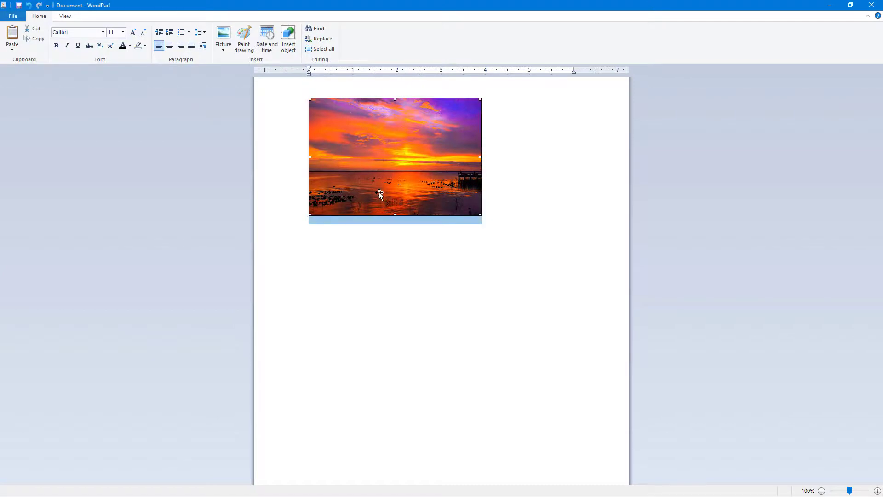
{"action": "left_click", "coordinate": [223, 50]}
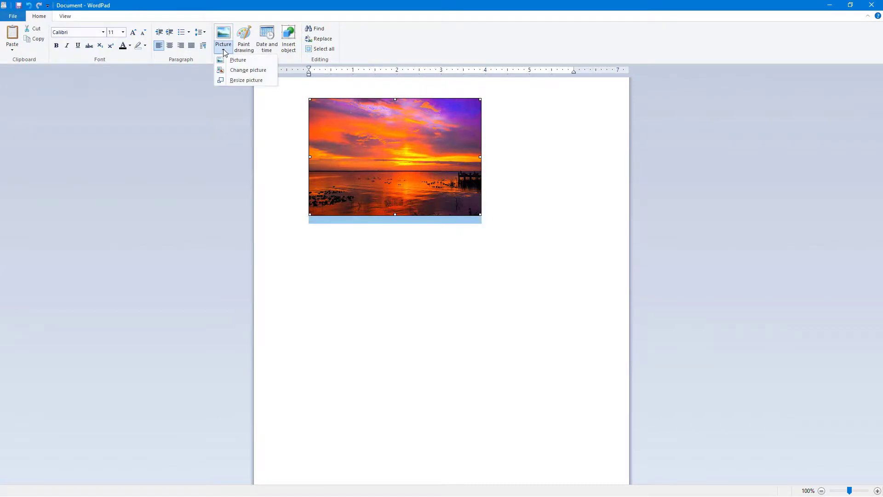
{"action": "left_click", "coordinate": [234, 82]}
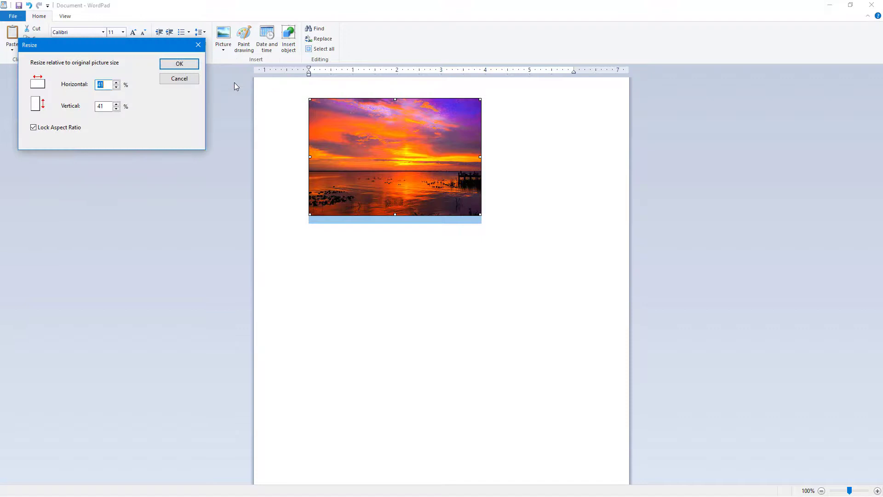
{"action": "left_click", "coordinate": [190, 81]}
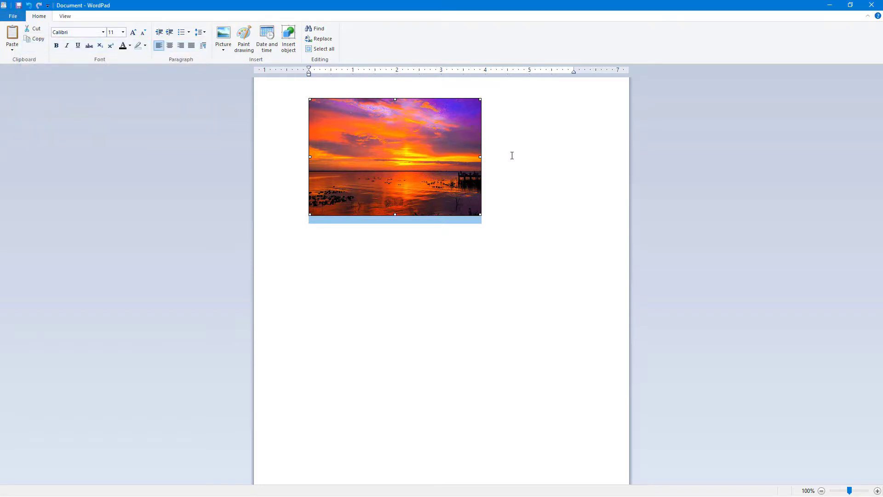